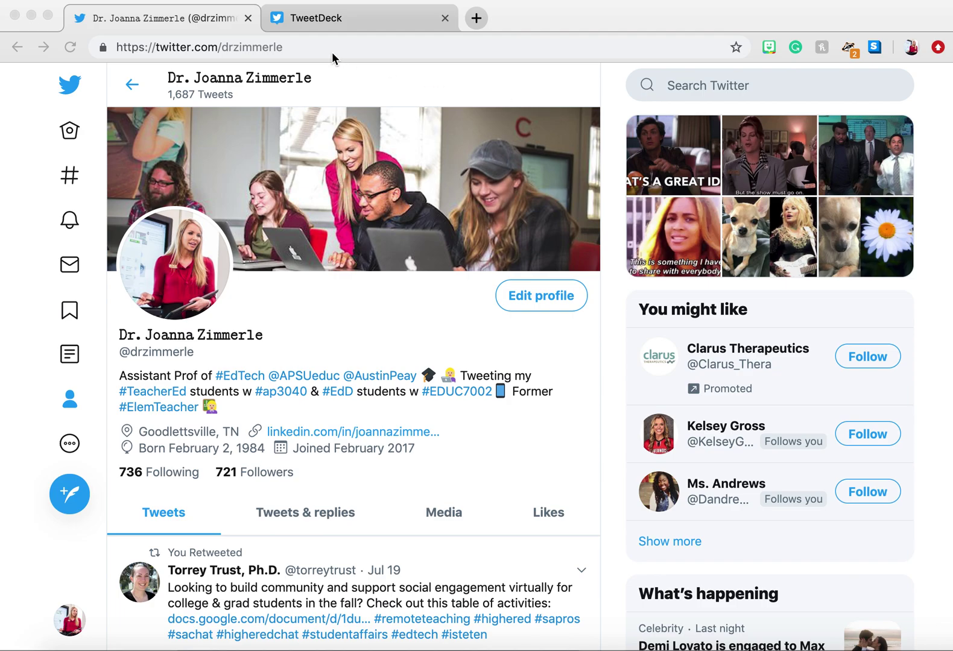
- Switch to TweetDeck and remove the existing Notifications and User columns from the deck
click(337, 29)
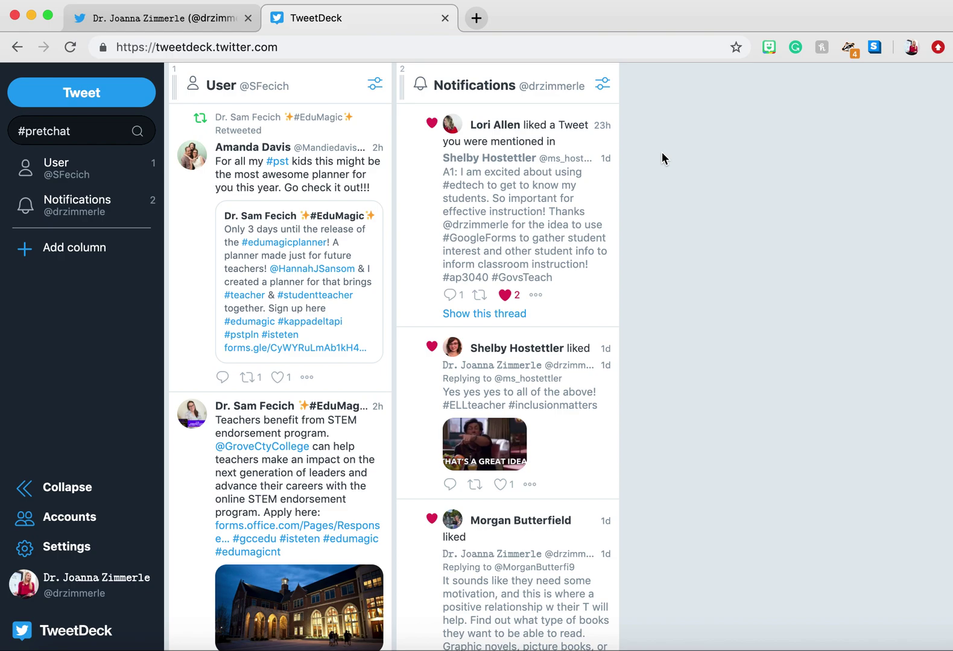
click(603, 86)
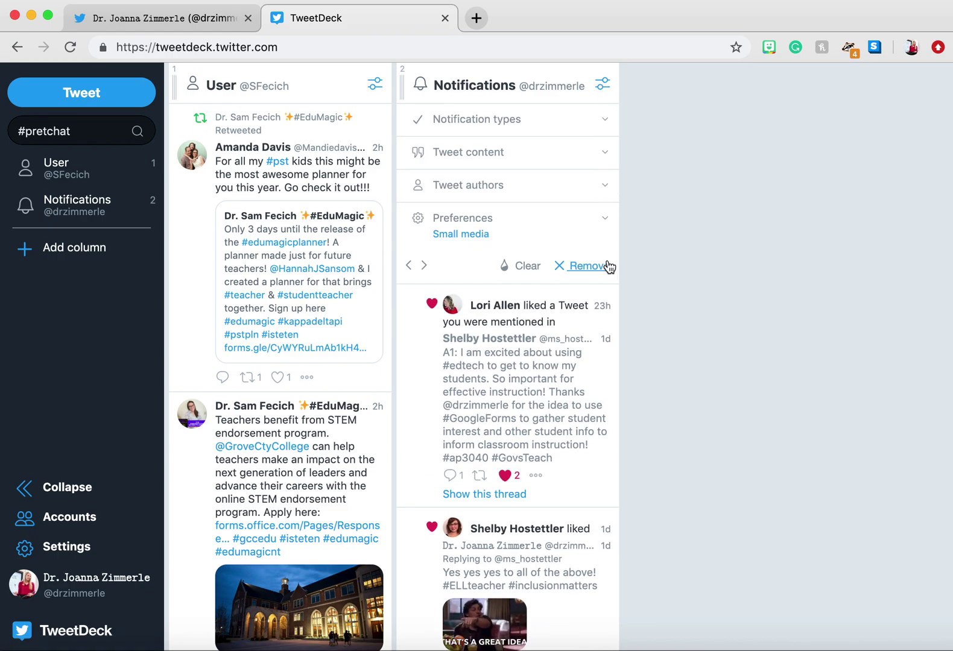
click(608, 266)
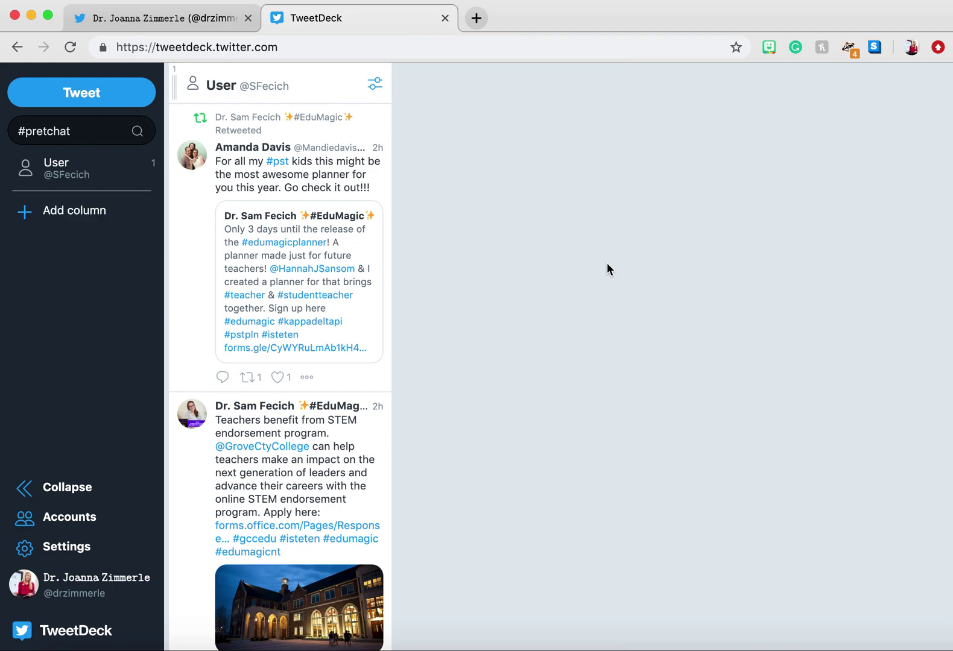
click(375, 86)
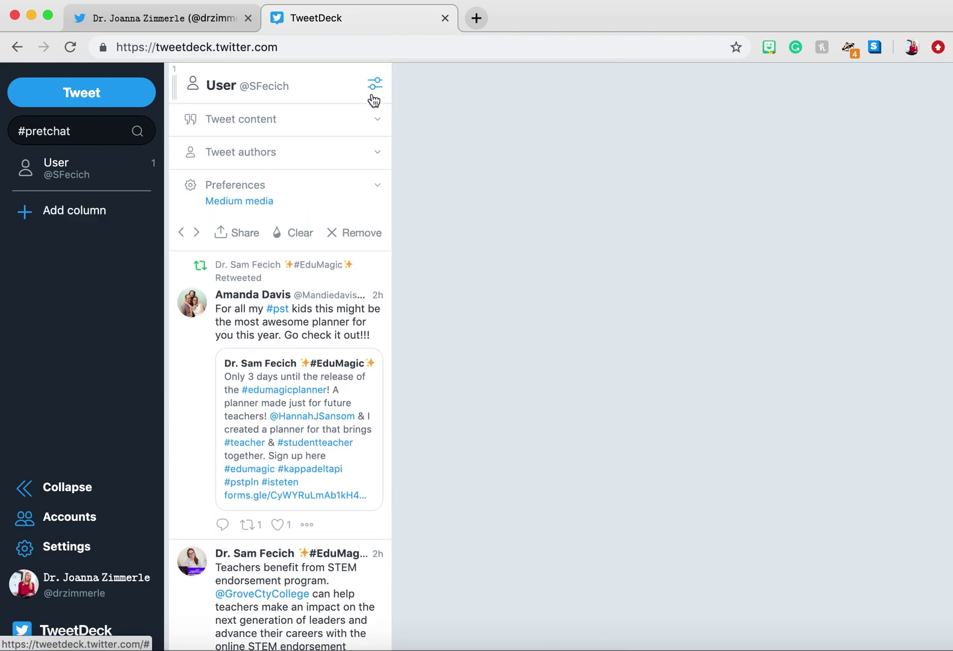
click(382, 232)
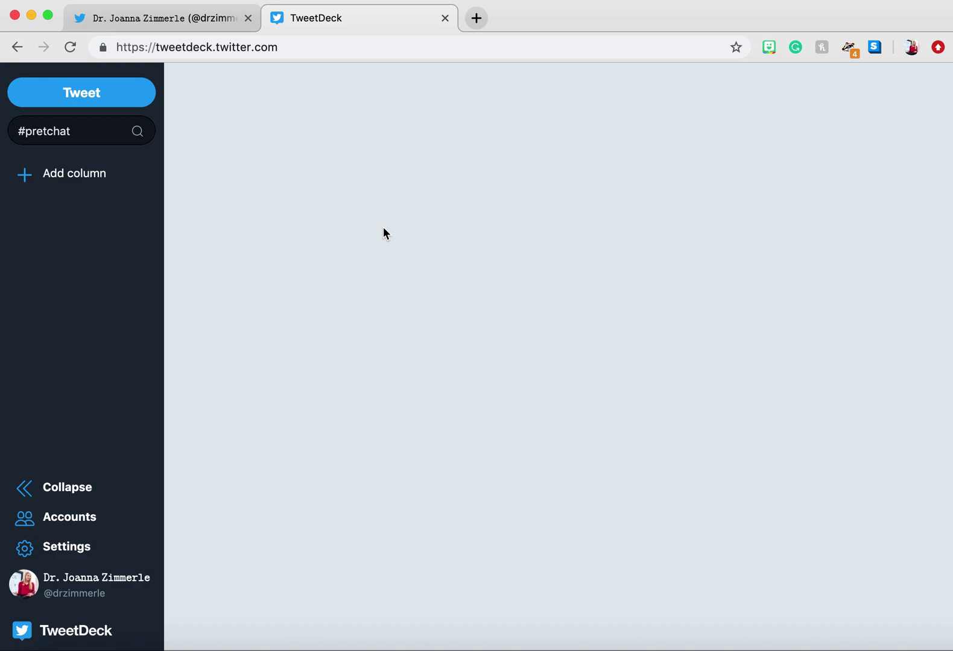
- Add a User column for another educator's account, found by searching for the person's full name
click(68, 172)
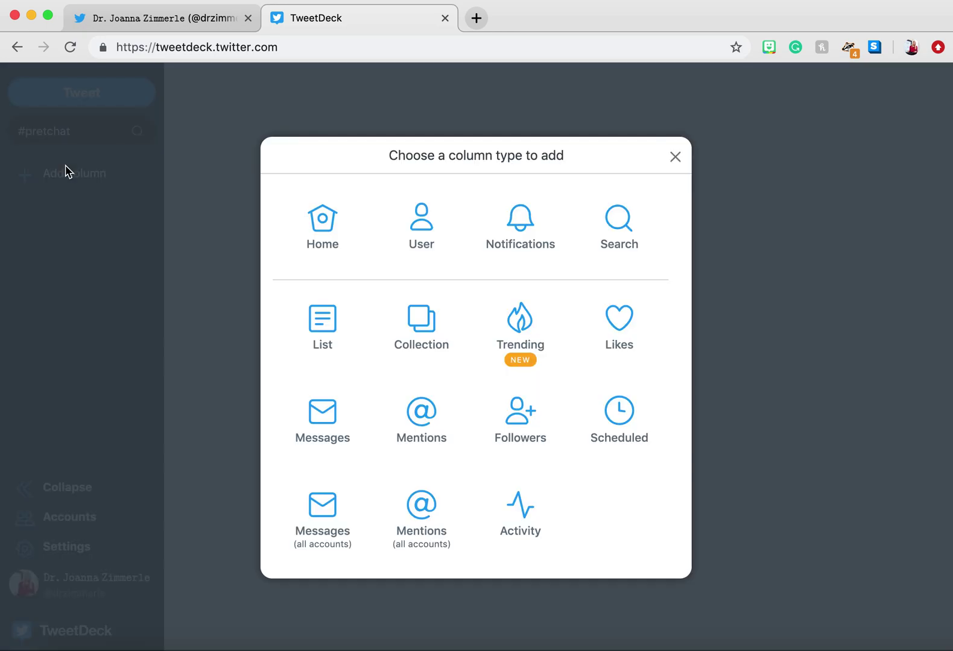
click(421, 237)
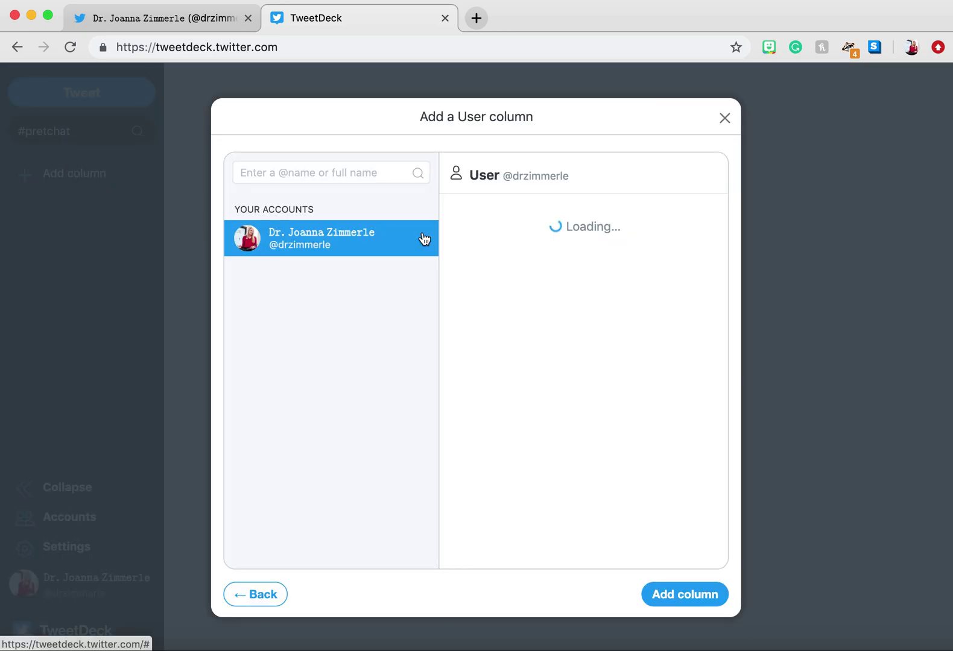
click(347, 173)
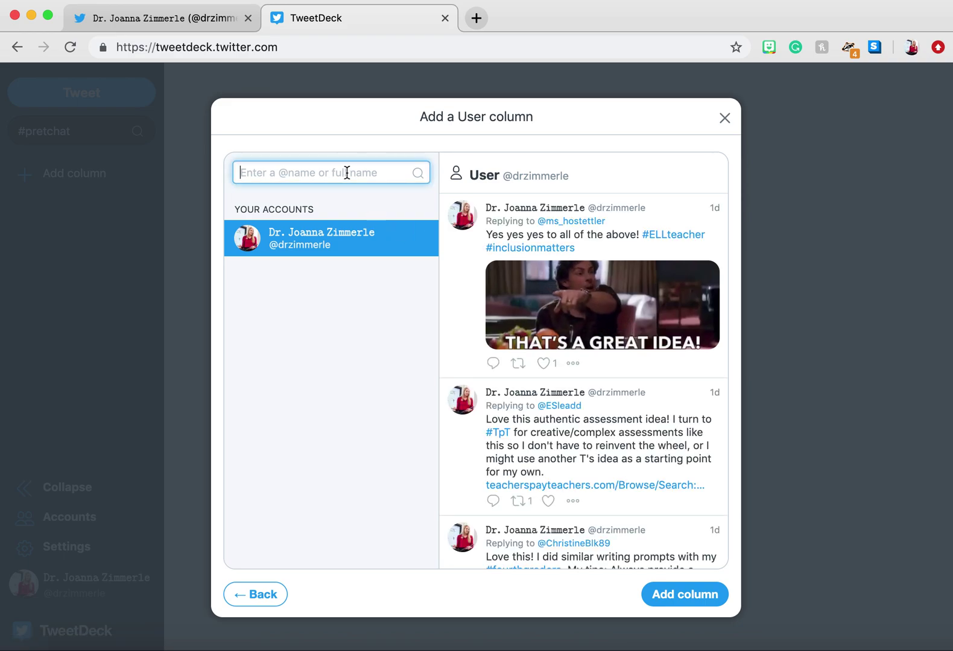
text(sam)
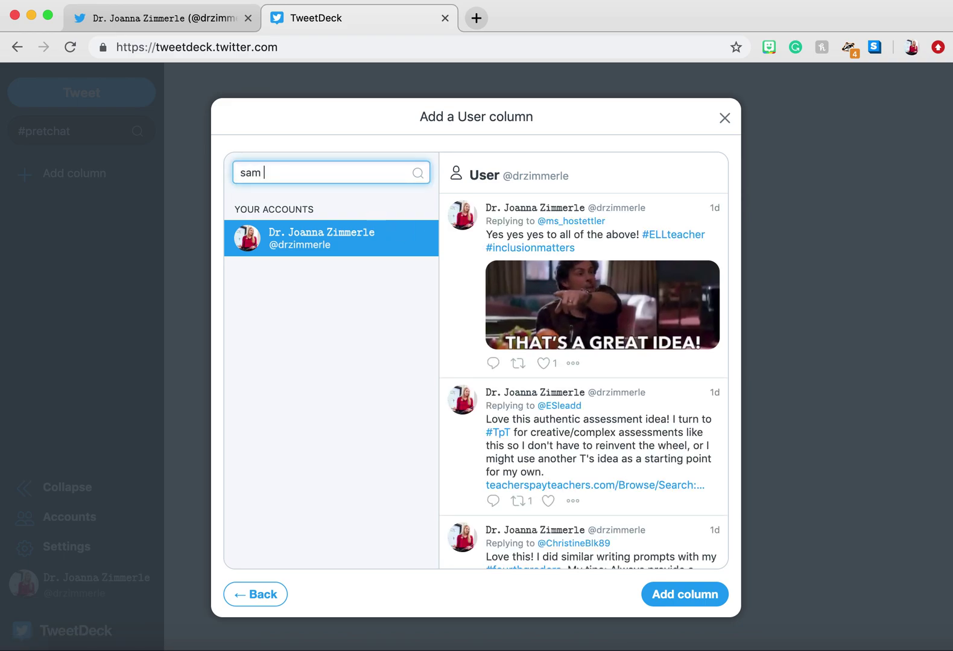
text( fecich)
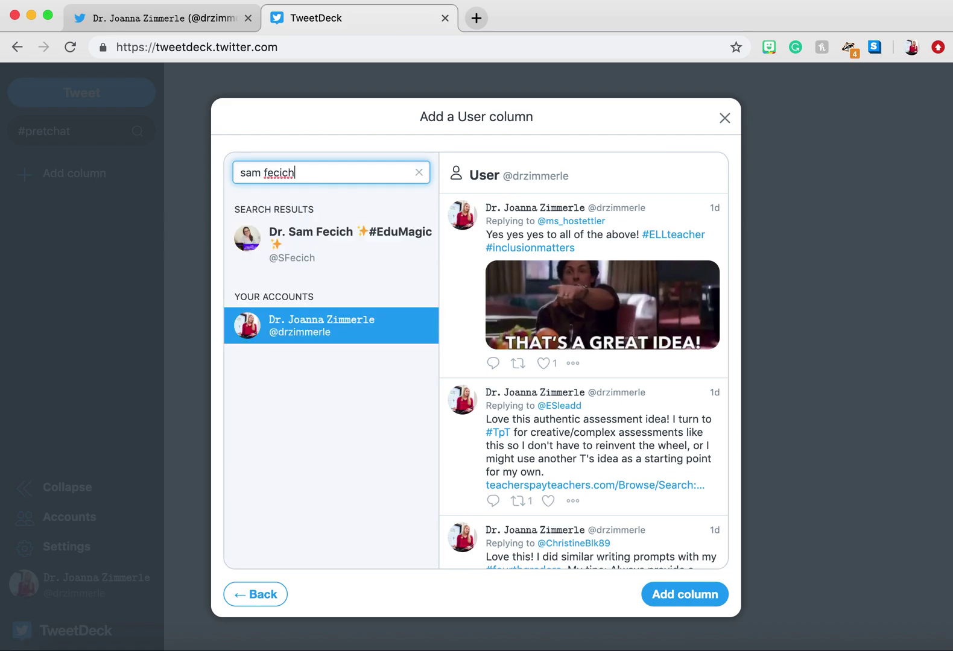
click(314, 246)
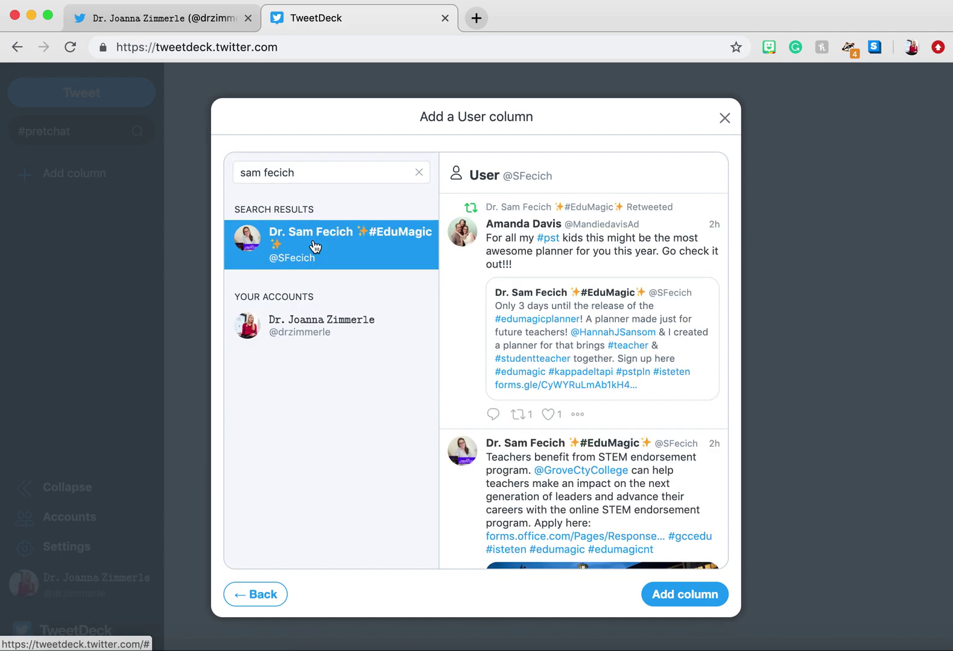
click(675, 597)
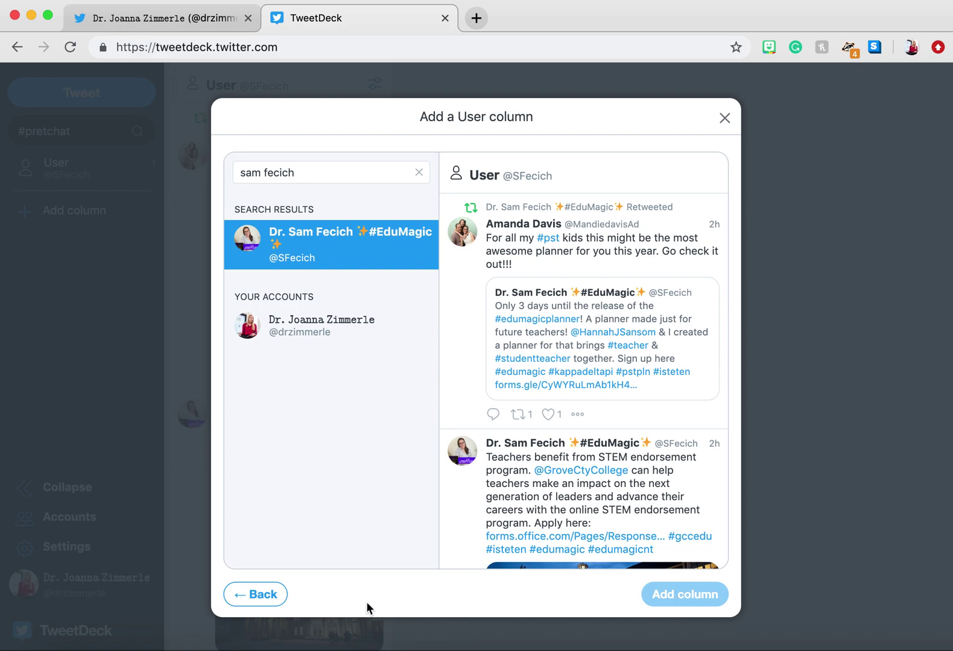
- Add a Notifications column for the signed-in account and finish adding columns
click(265, 594)
click(510, 244)
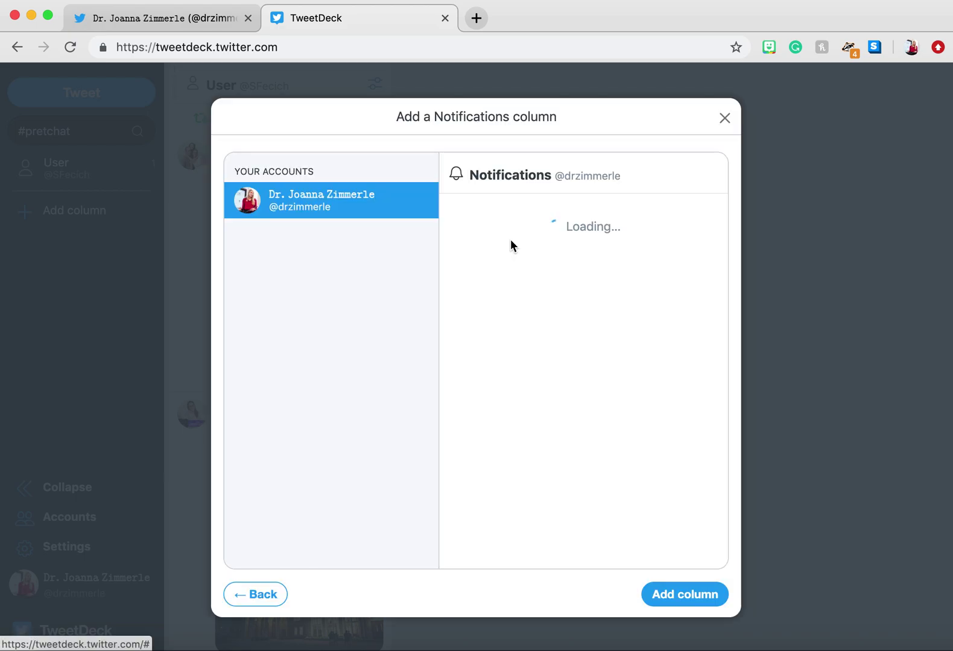
click(678, 600)
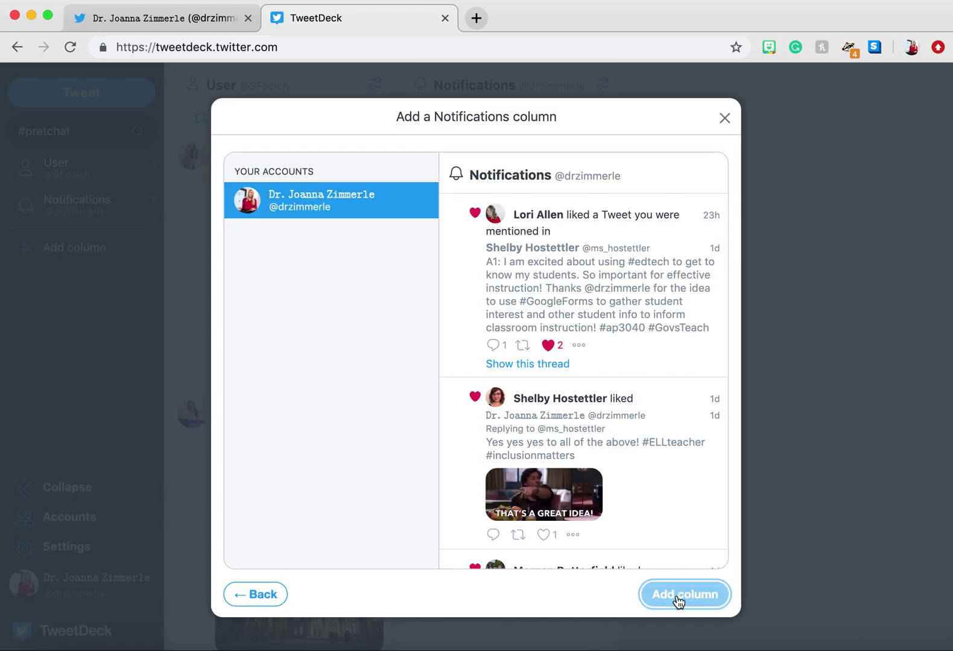
click(724, 118)
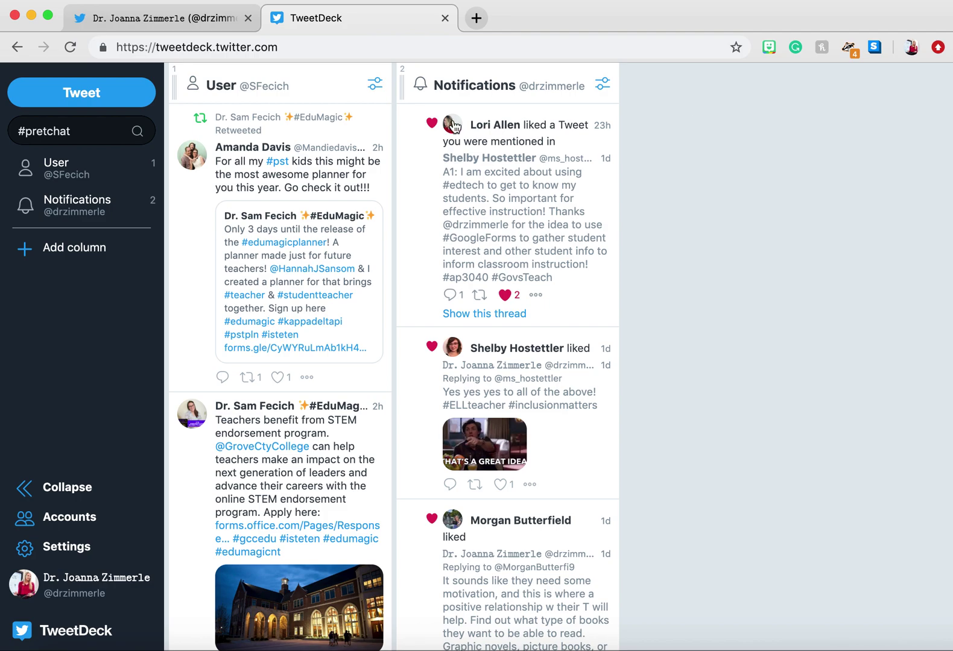
- Run a search for #pretchat as a new column and try repositioning it among the other columns
click(90, 130)
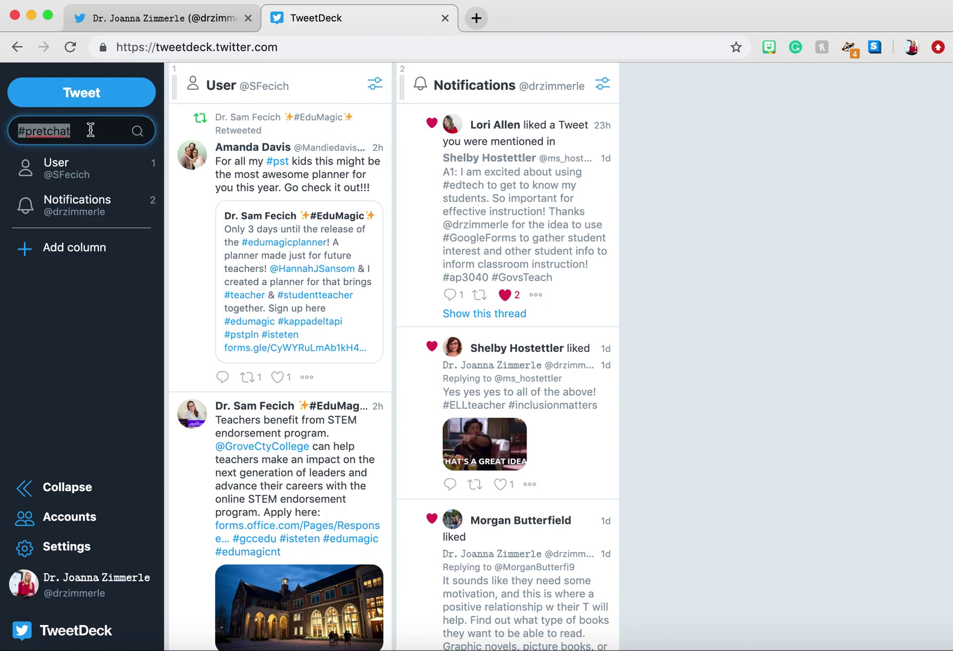
key(Return)
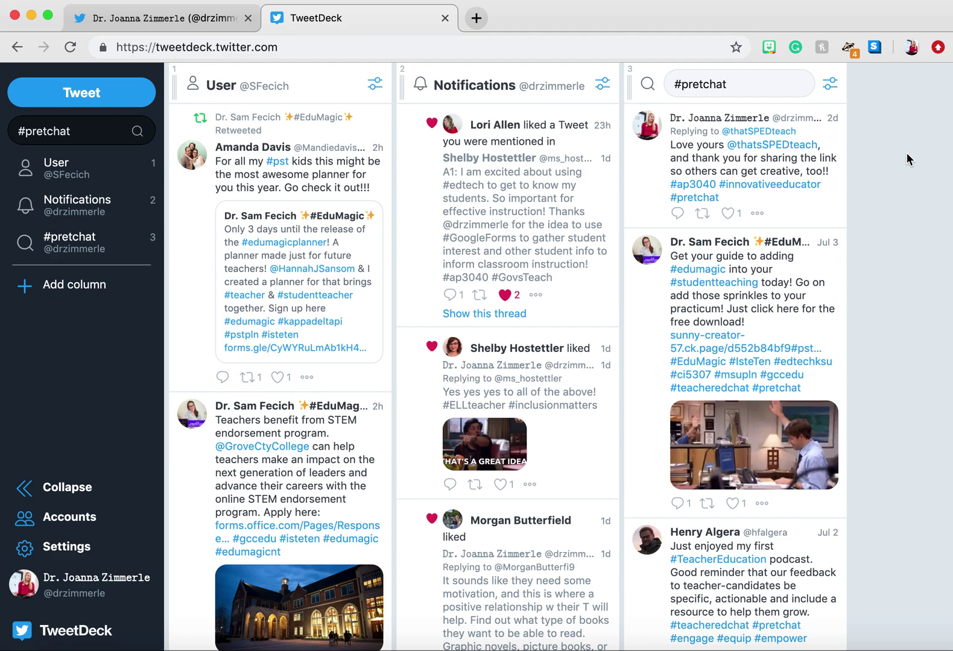
drag(629, 84, 610, 89)
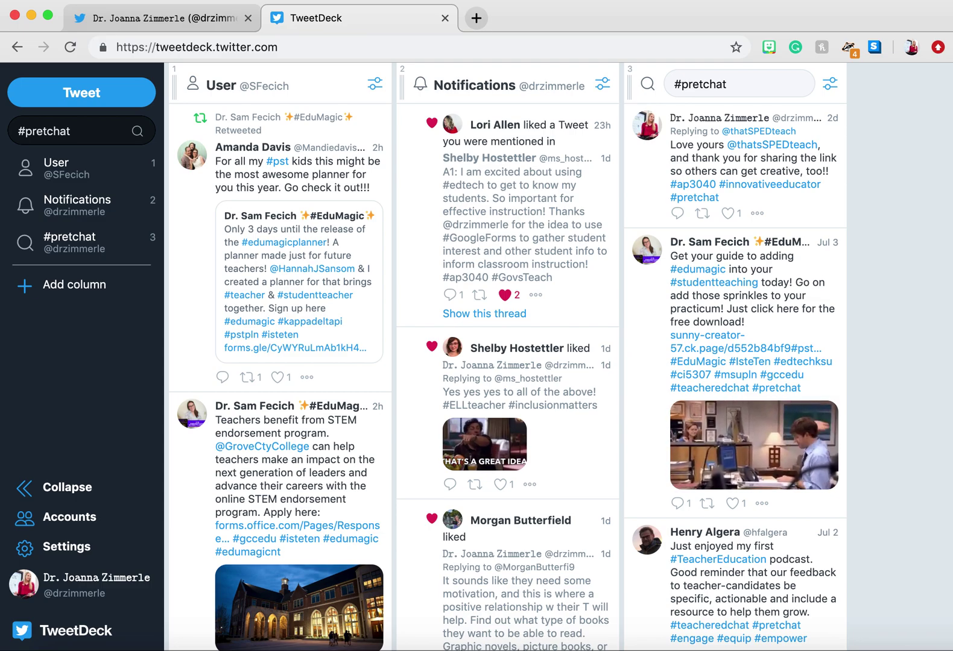
- Post a new tweet from TweetDeck reading "A1 answer"
click(128, 92)
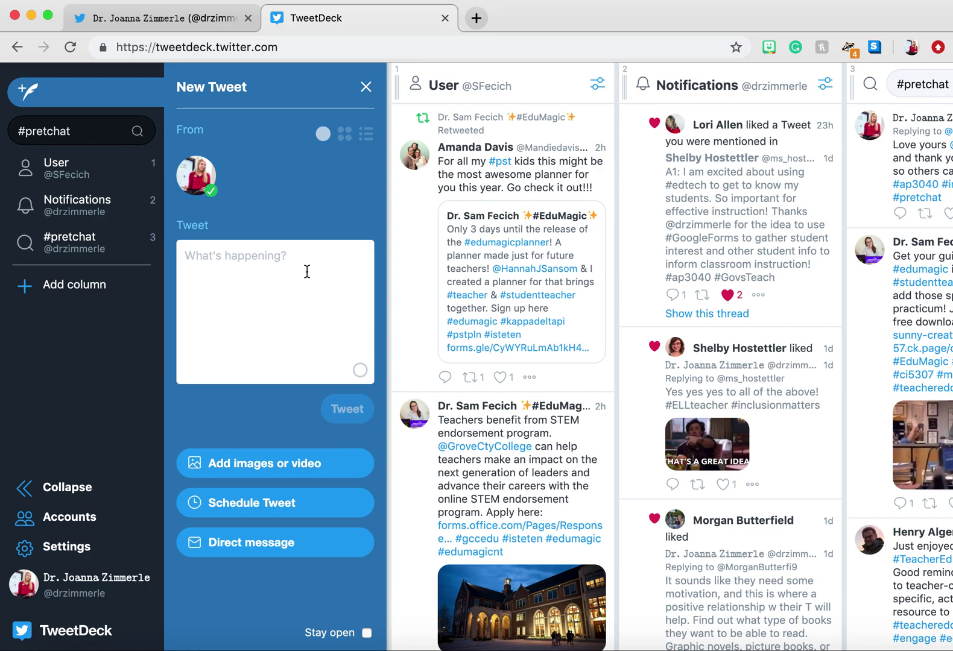
text(A1)
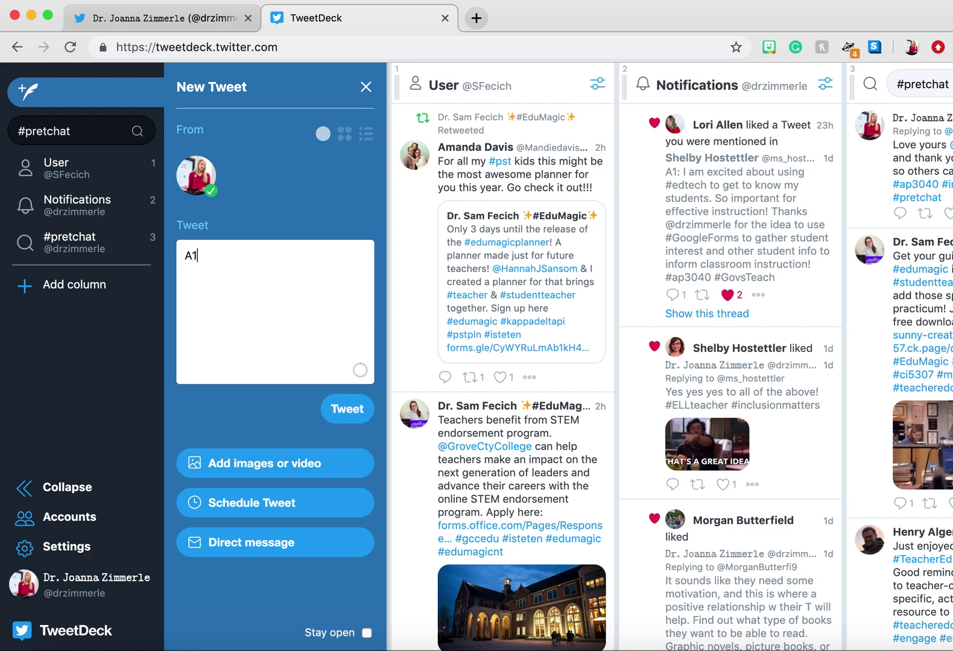
text( answer)
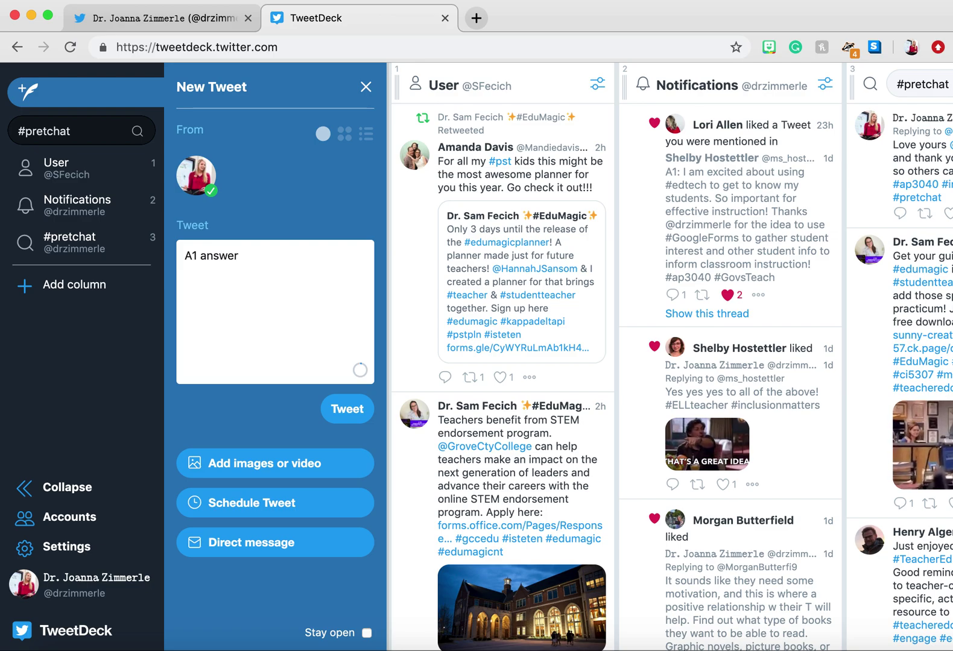
click(341, 410)
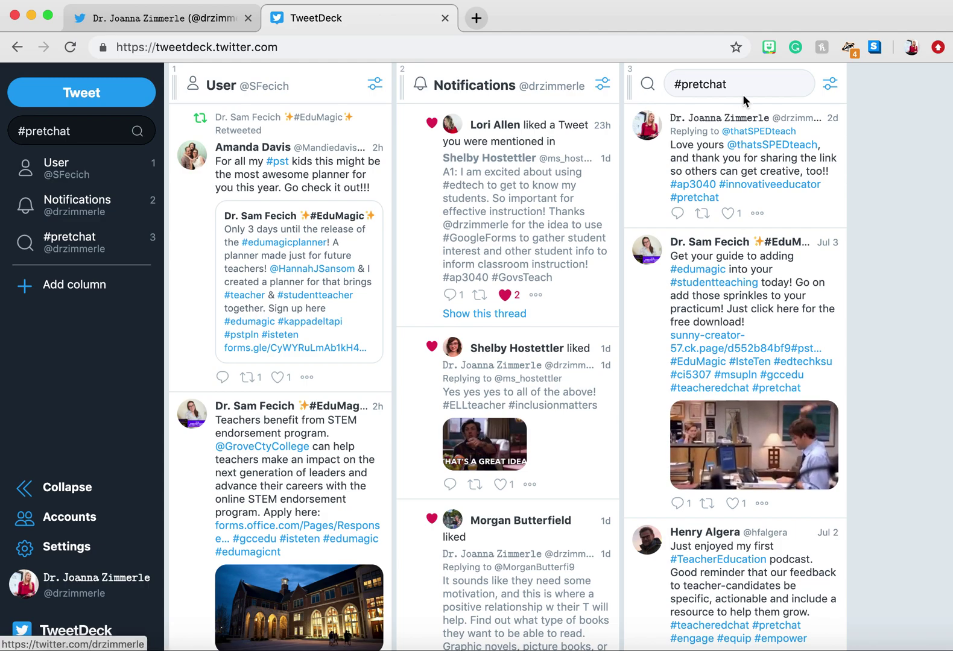
- Refresh the Twitter profile page, delete the "A1 answer" tweet, and return to TweetDeck
click(210, 23)
click(69, 50)
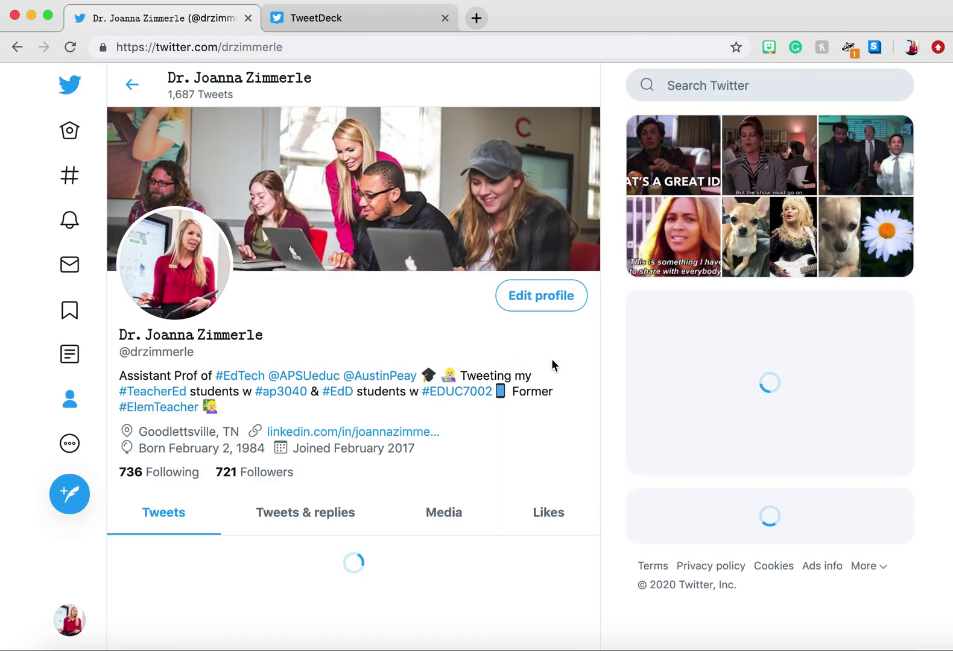
scroll(551, 365, down, 3)
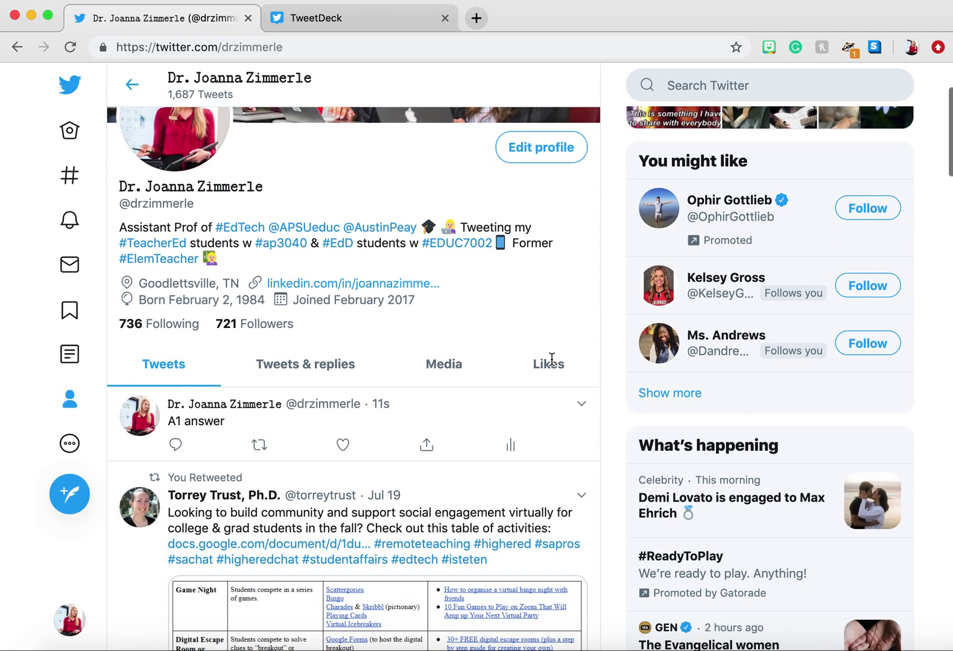
click(588, 410)
click(476, 418)
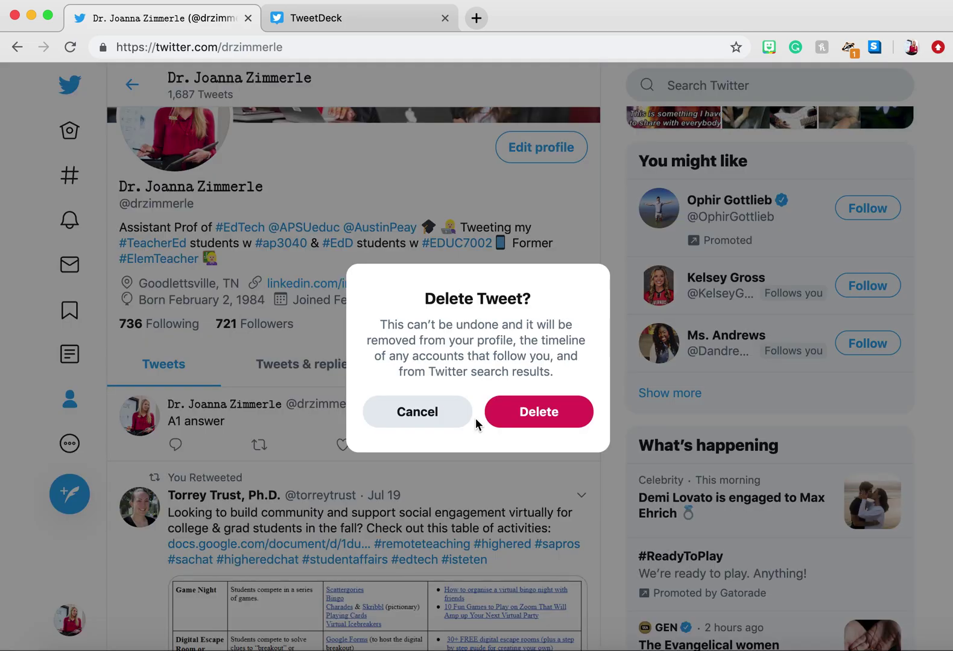
click(546, 416)
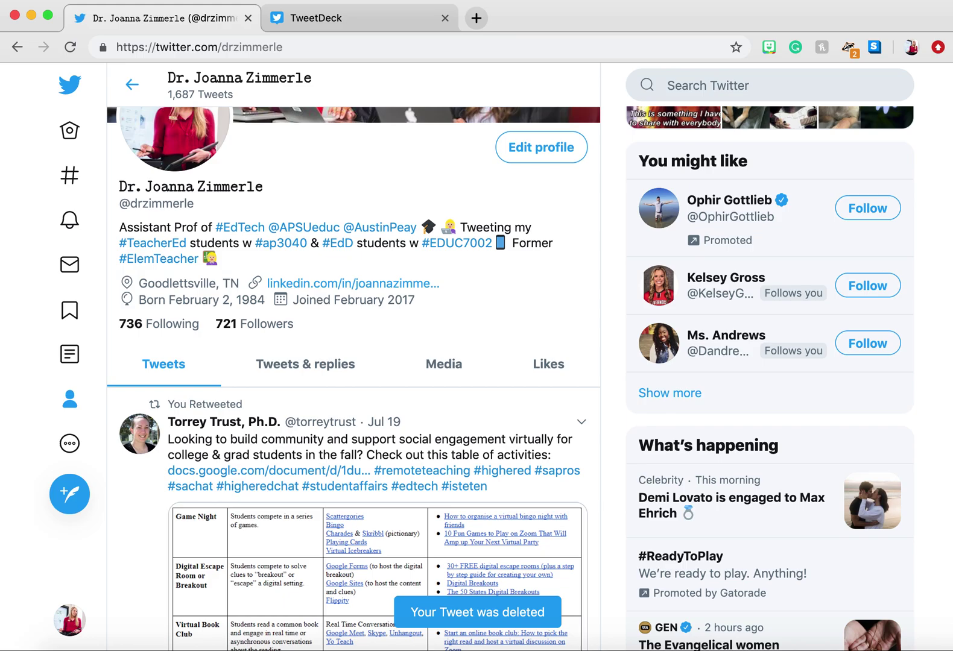
click(357, 18)
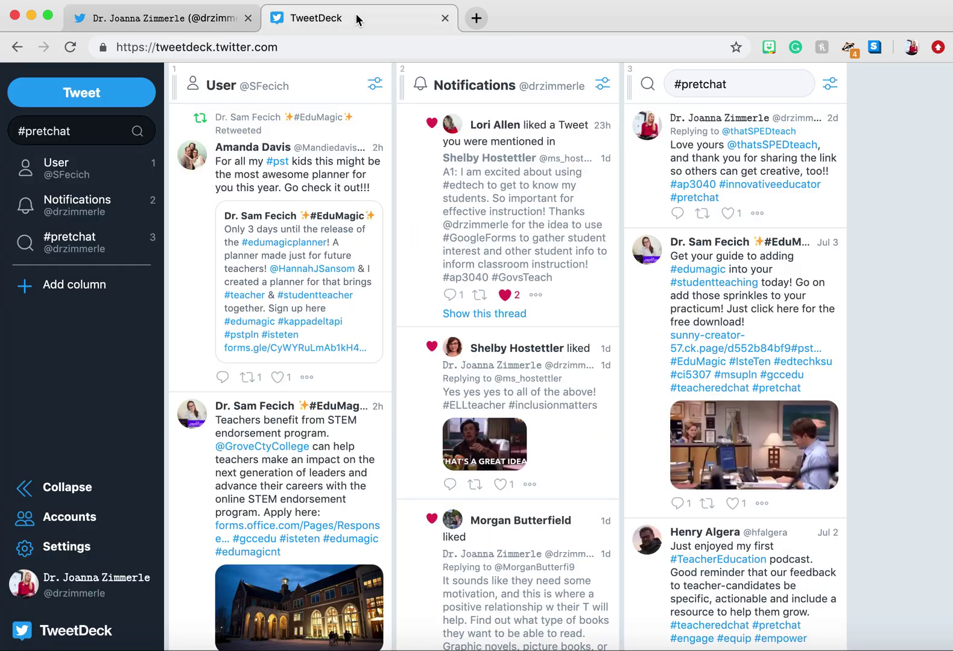
- Open the new tweet composer and the reply box of the first #pretchat tweet, closing each without posting
click(88, 93)
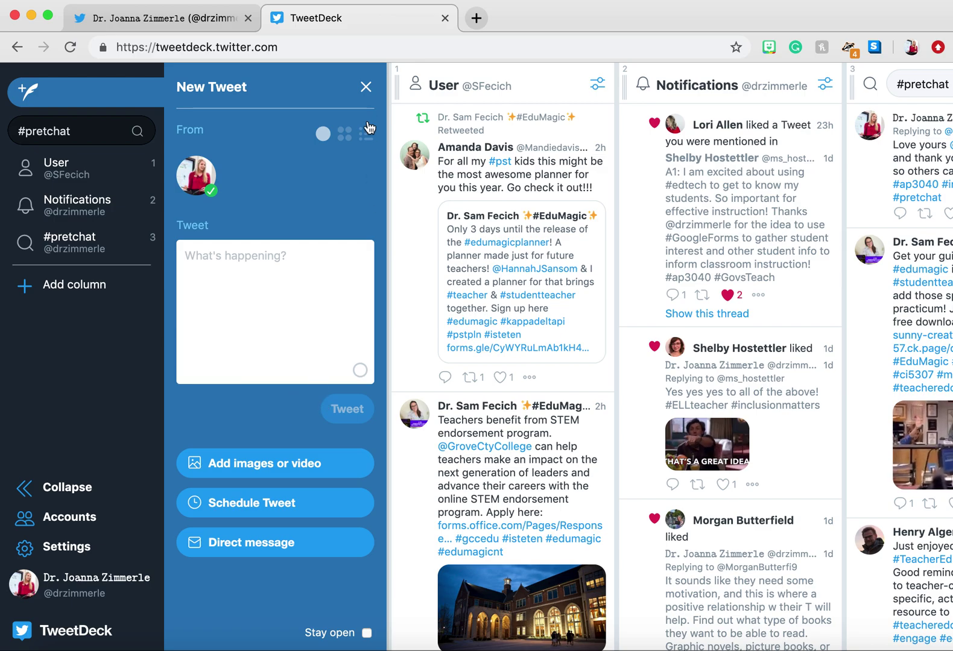
click(366, 89)
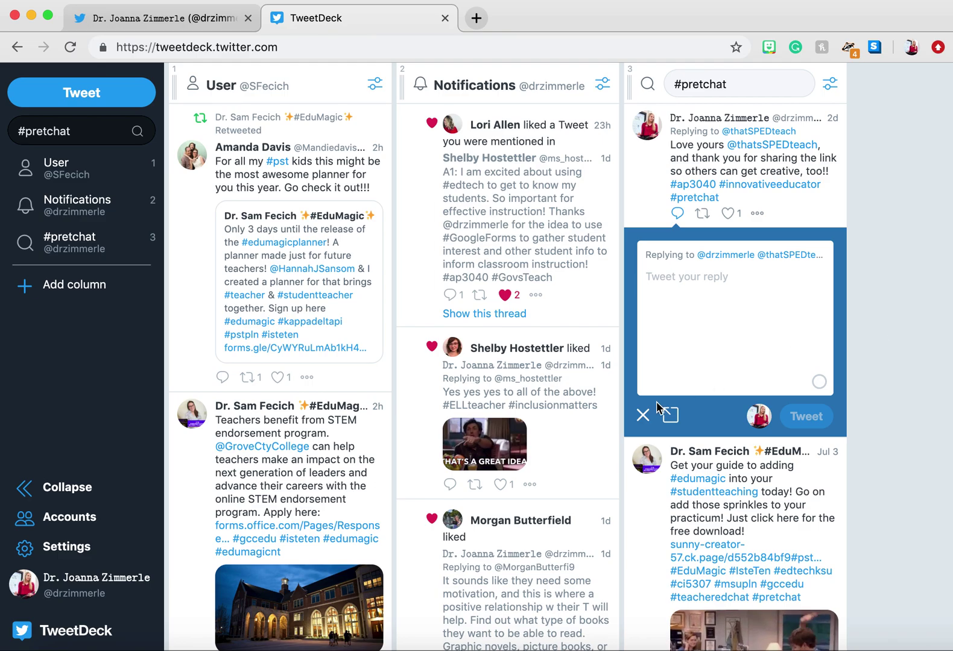
click(643, 416)
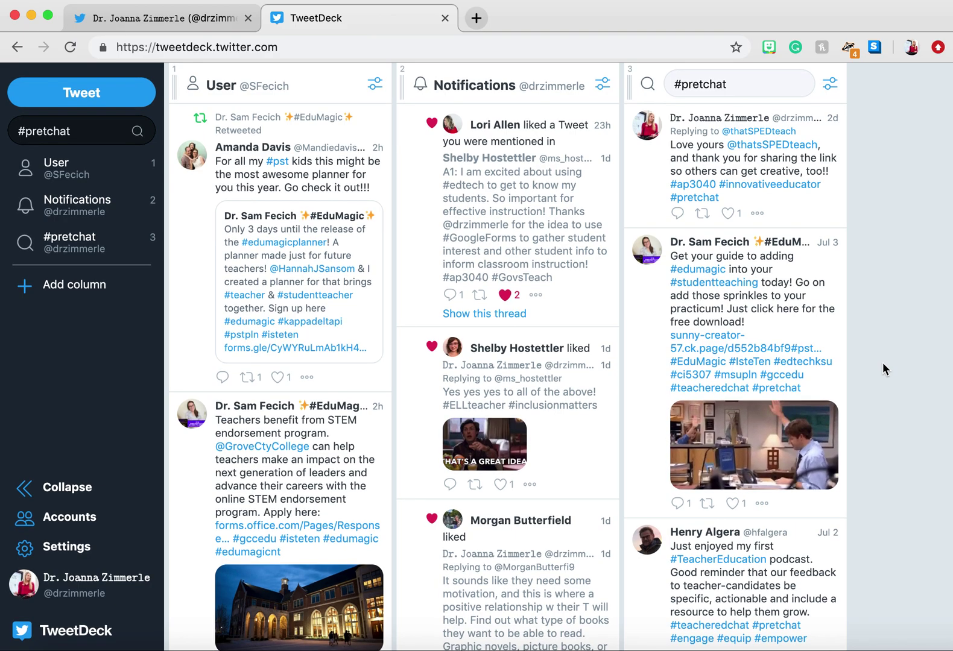
- Start a direct message to the author of the Jul 3 #pretchat tweet and close it unsent
click(762, 505)
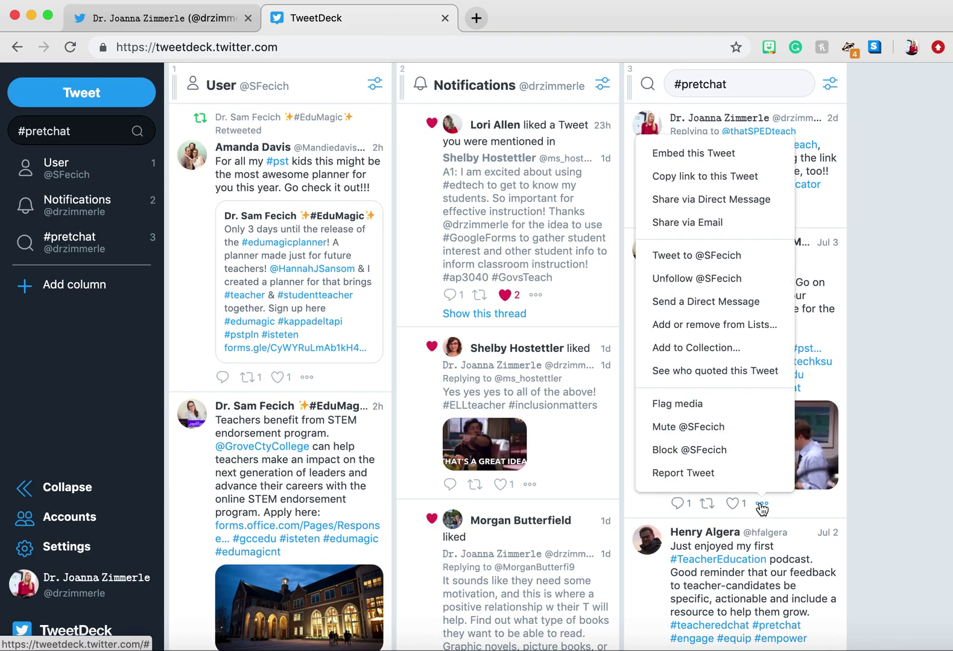
click(737, 303)
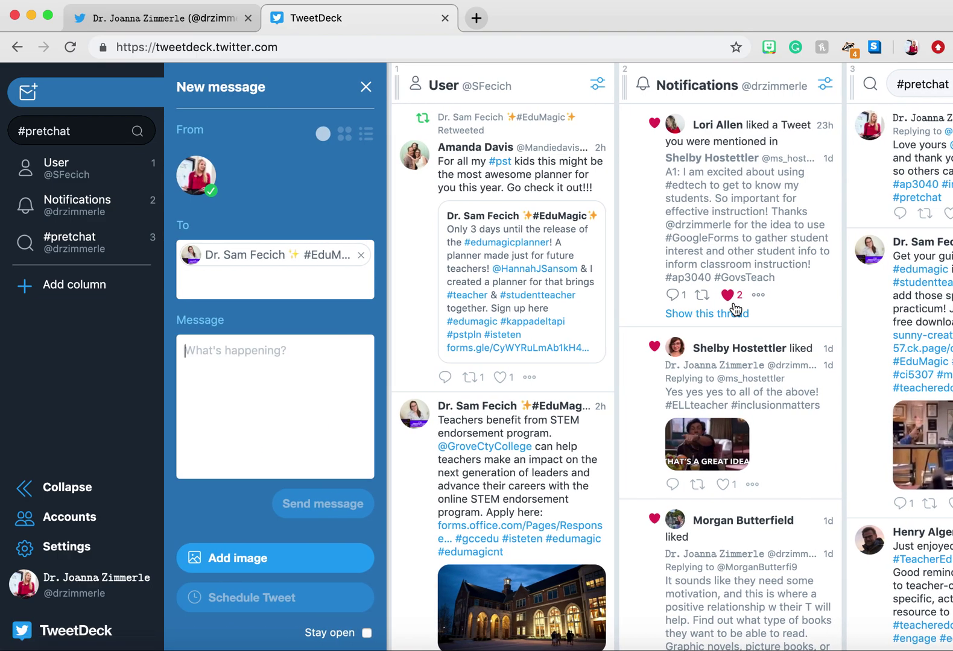
click(283, 402)
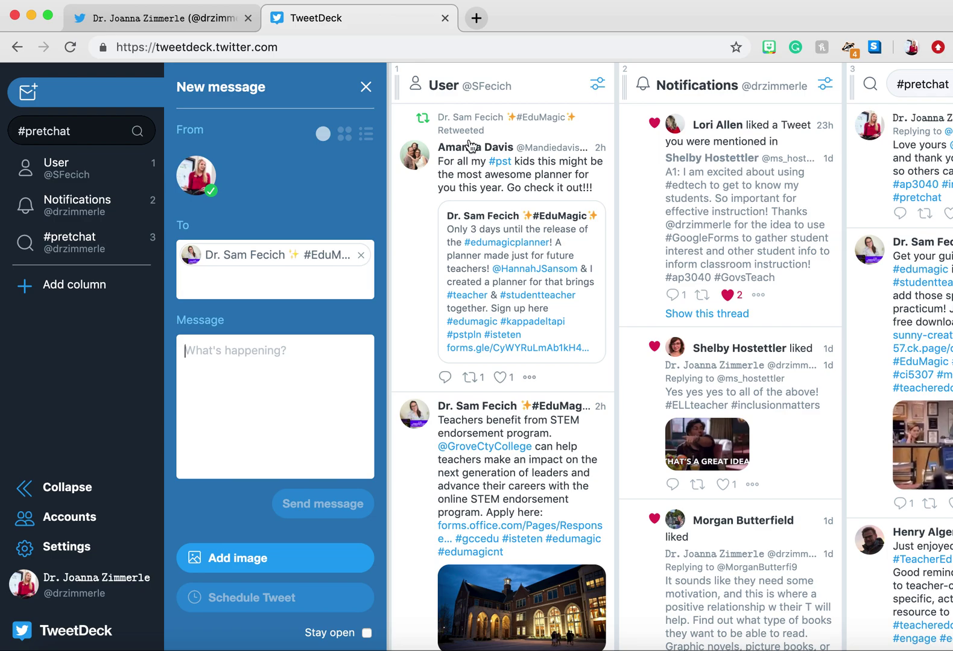
click(365, 88)
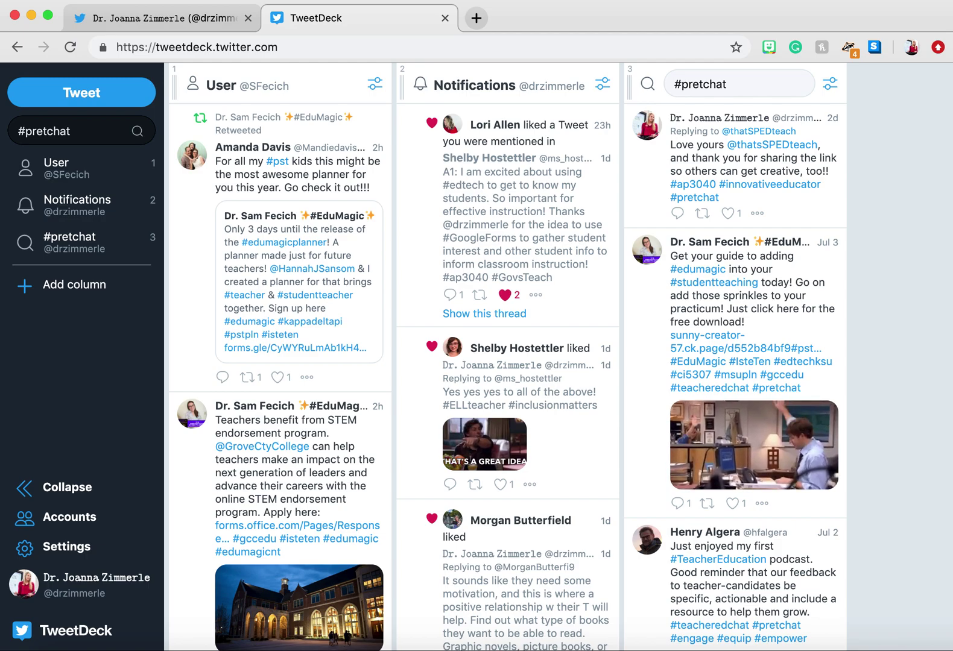
- Set the TweetDeck theme to Dark, the columns to Wide and the font size to Large
click(72, 550)
click(224, 511)
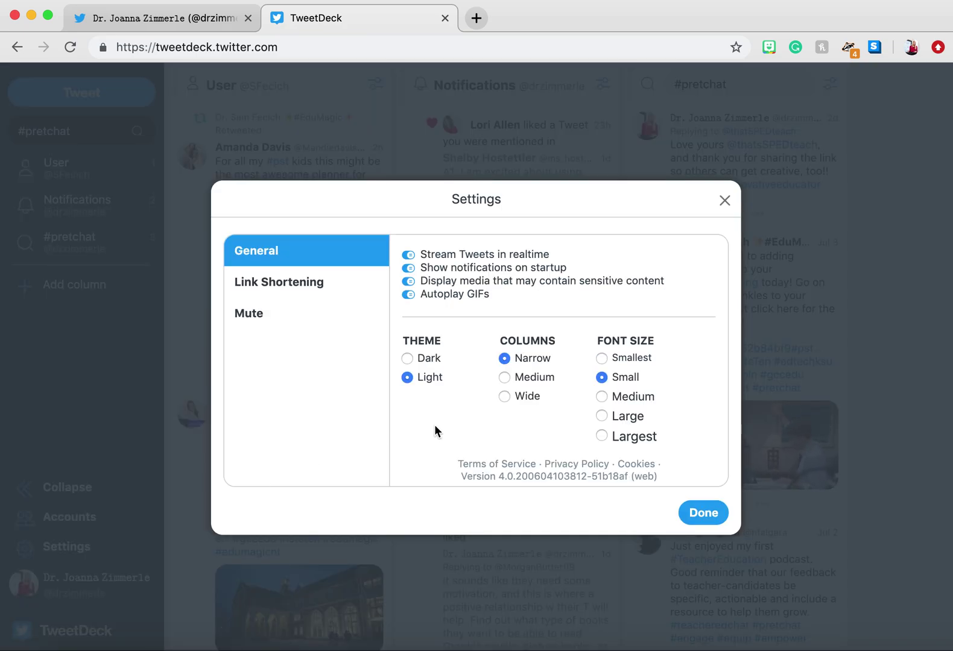
click(408, 358)
click(531, 384)
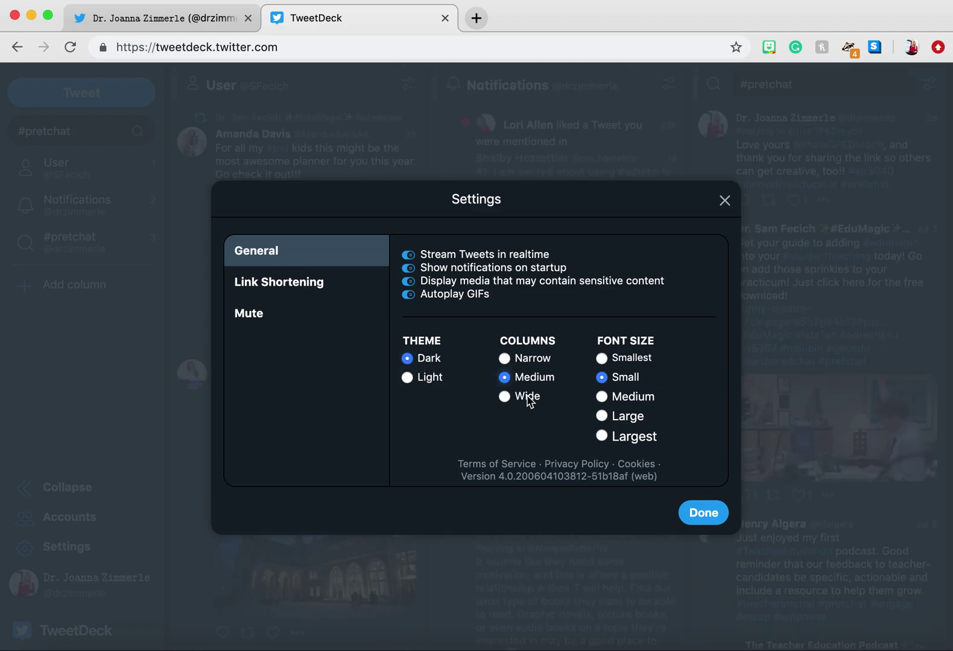
click(529, 401)
click(603, 416)
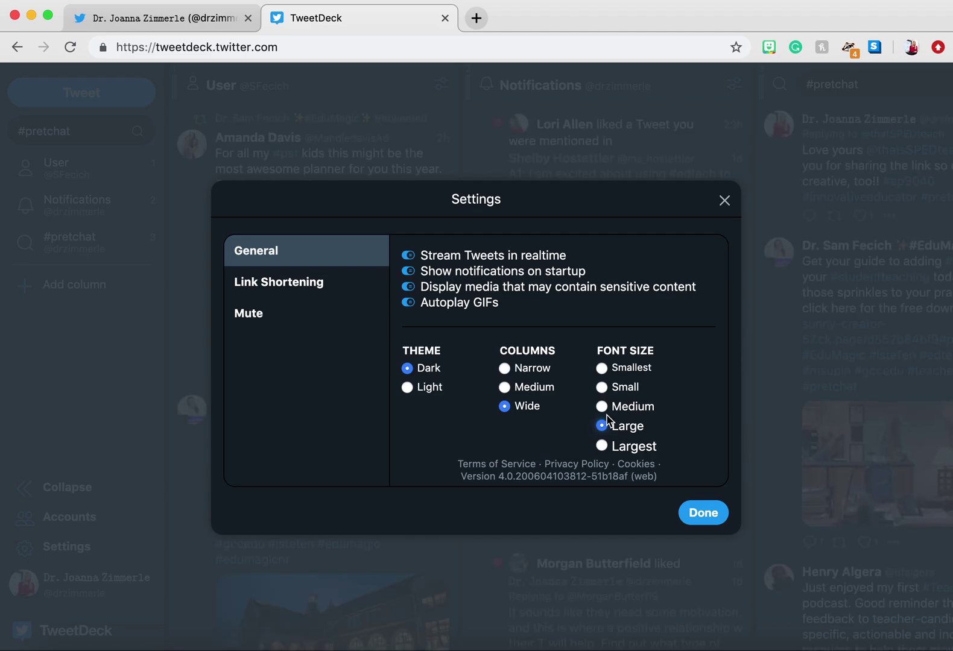
click(702, 514)
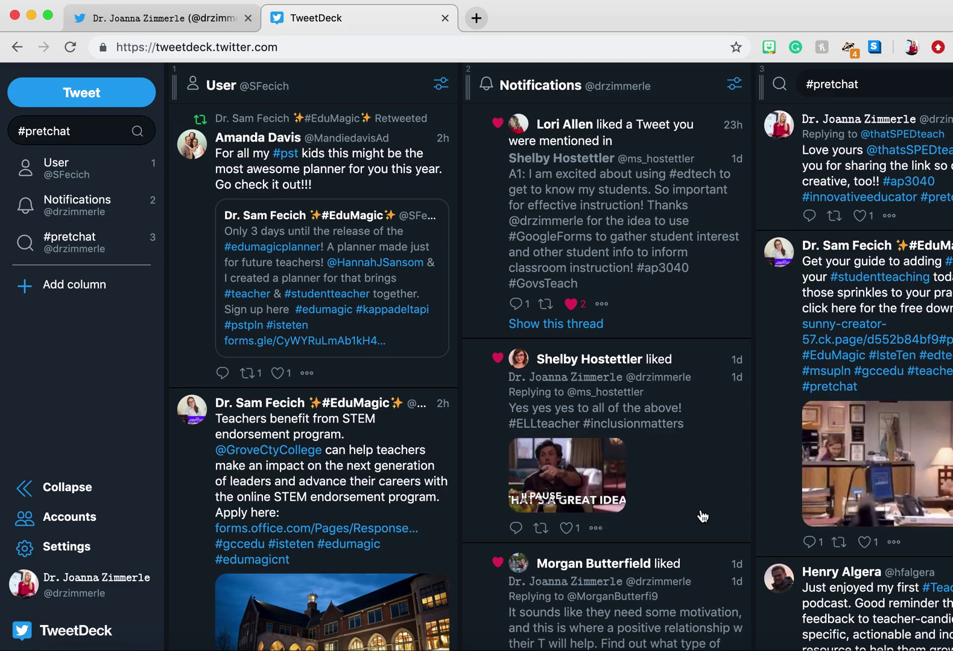